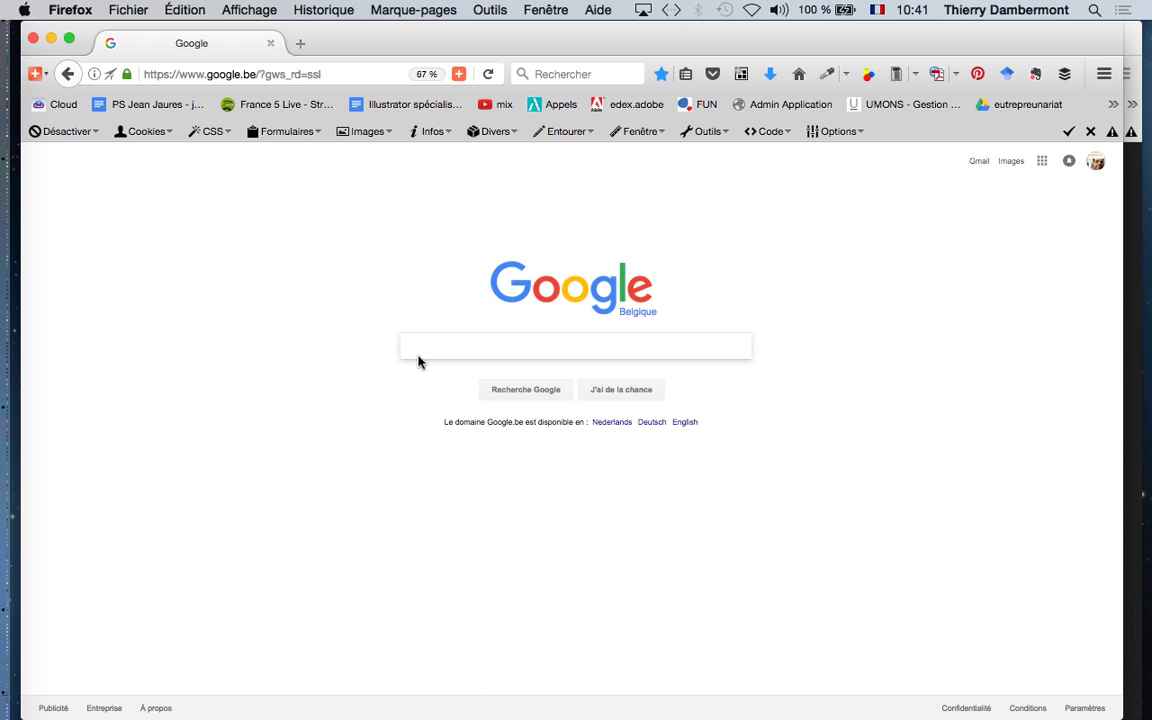
Search Google for pattern seamless "public domain".
type("pa")
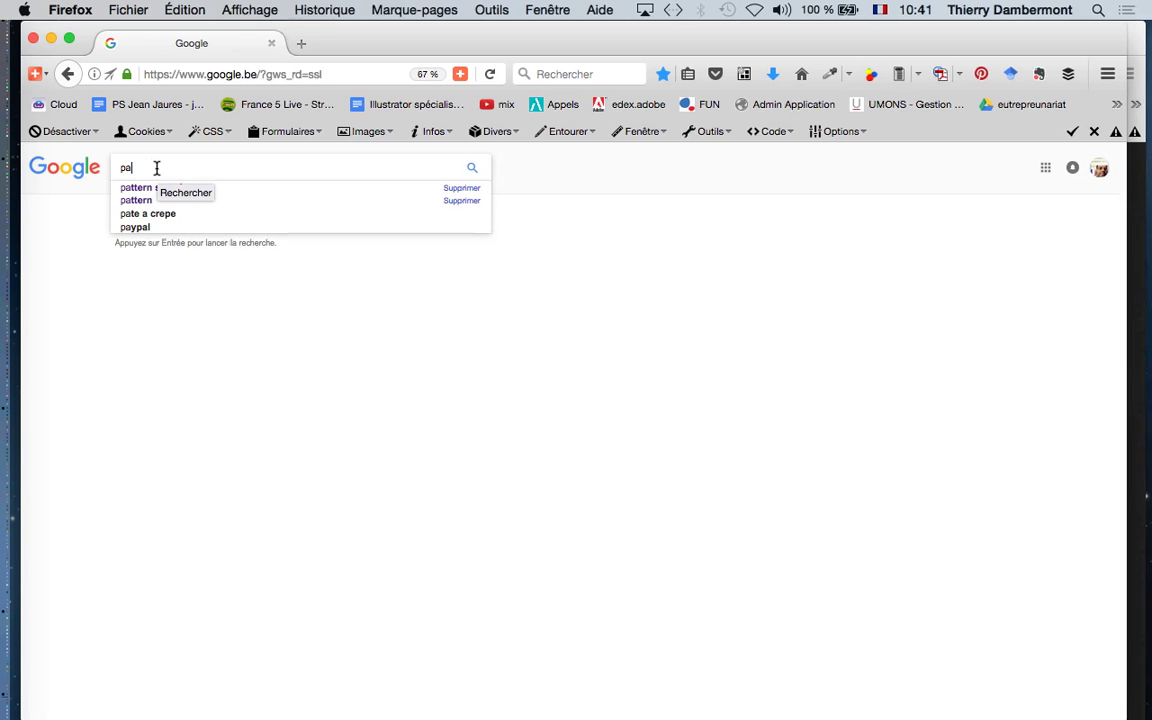
type("ttern \"s")
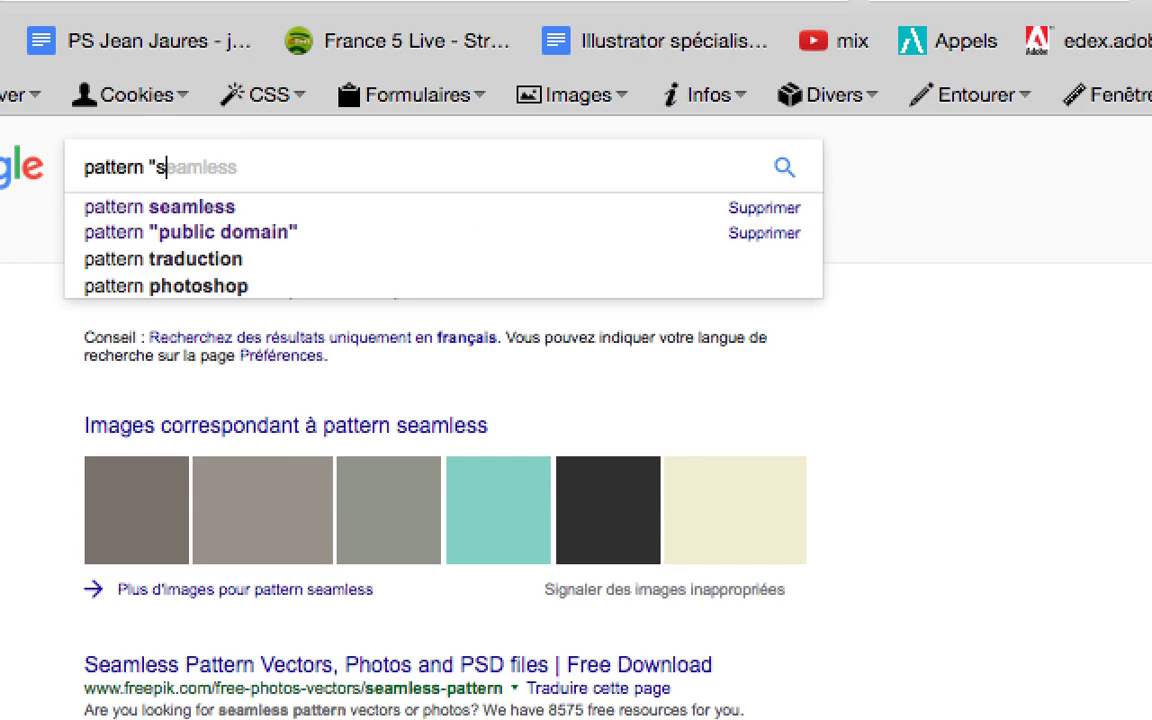
key("BackSpace")
key("BackSpace")
type("se")
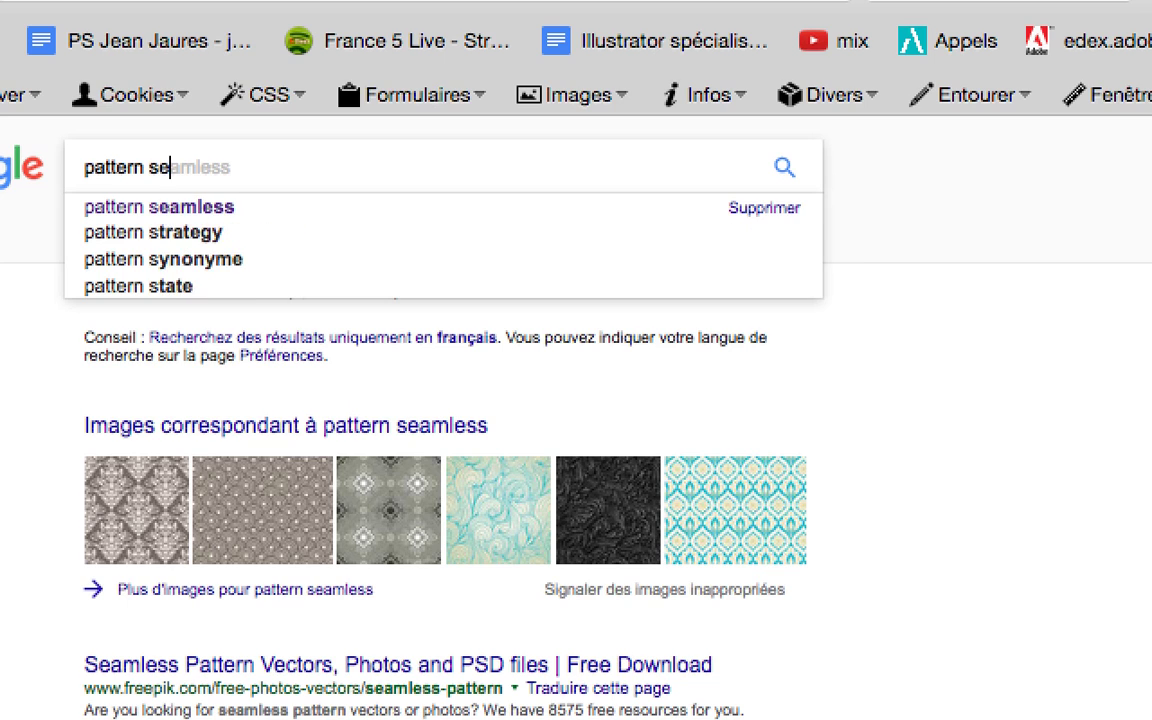
type("amless")
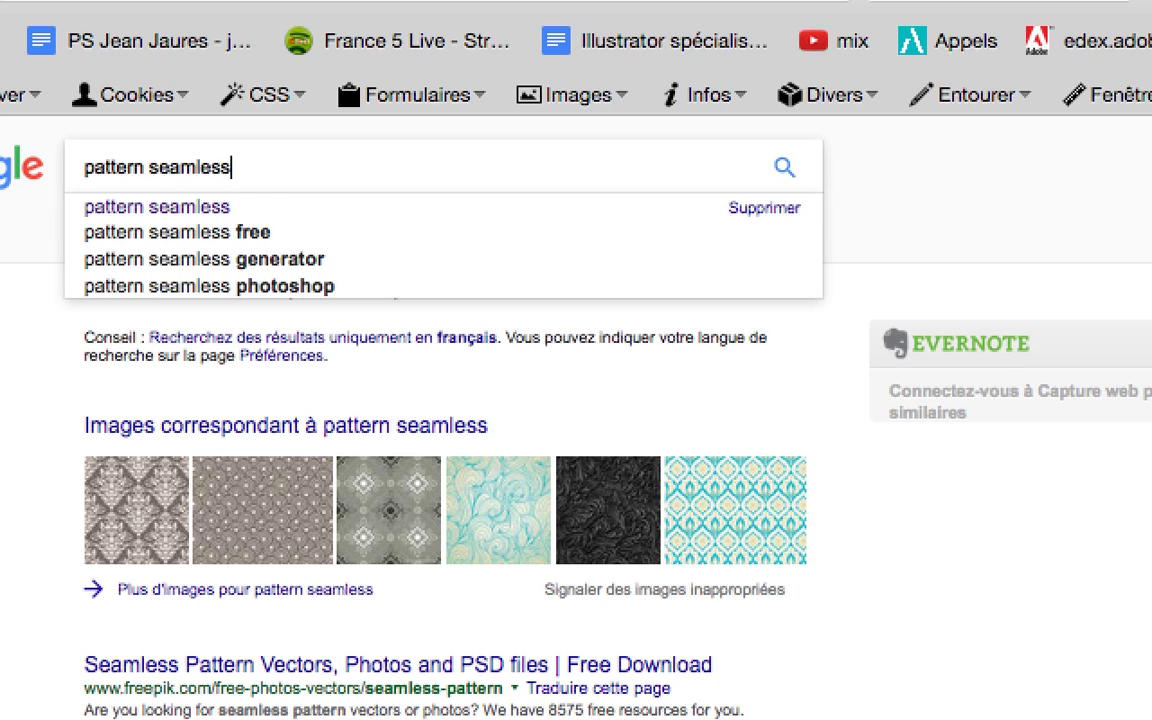
type(" \"publi")
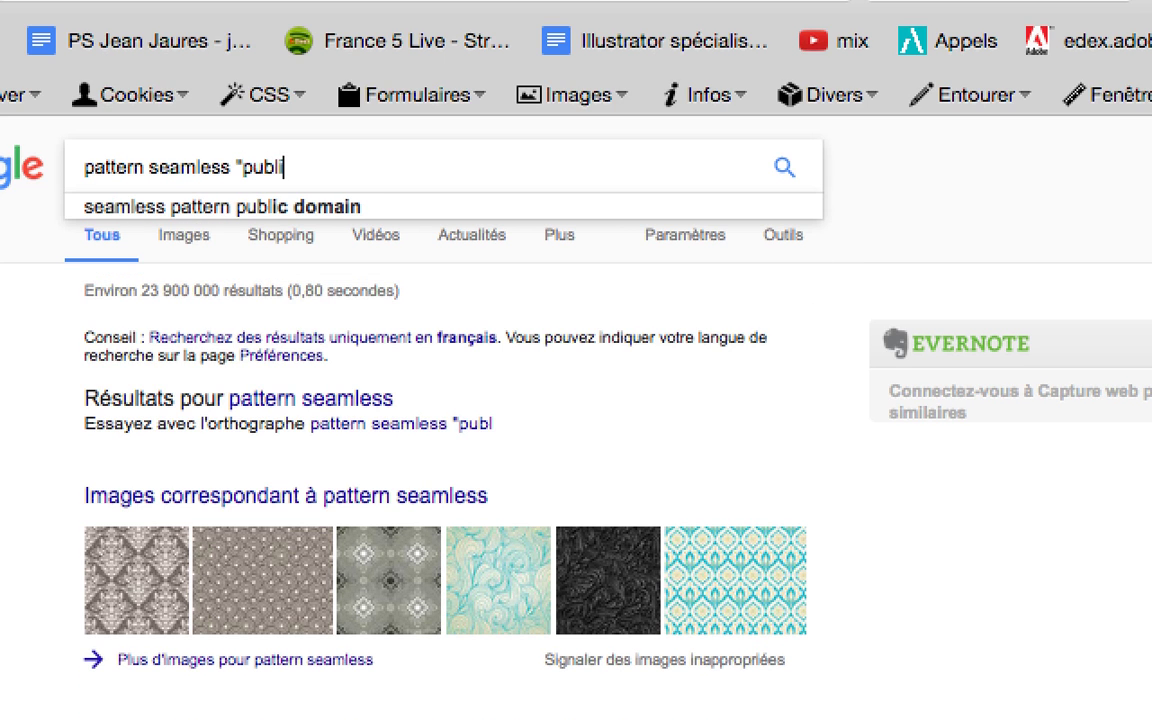
type("c domain\"")
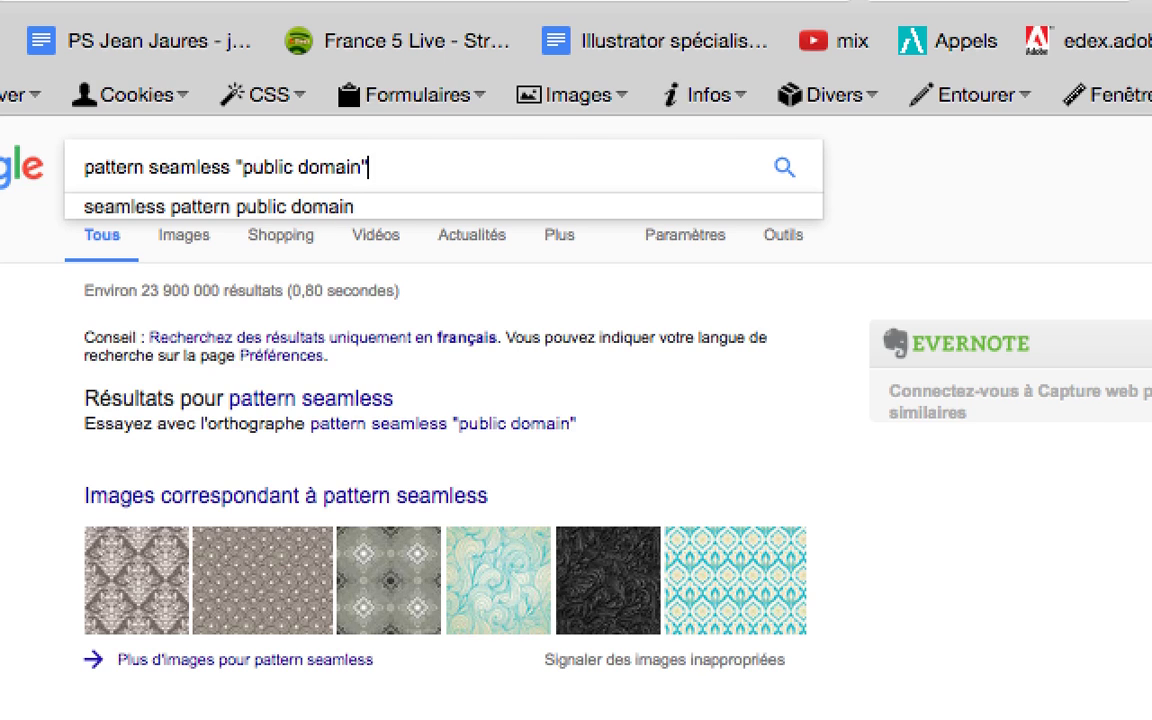
key("Return")
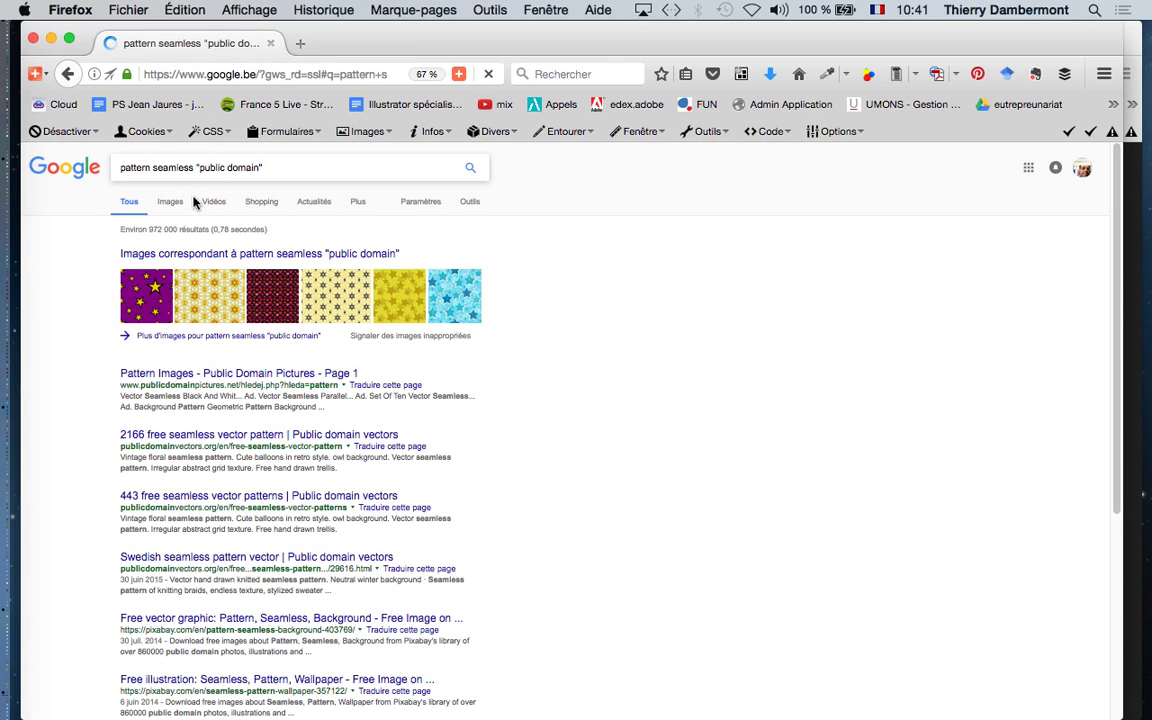
Switch the search to image results and display each picture's dimensions.
left_click(172, 201)
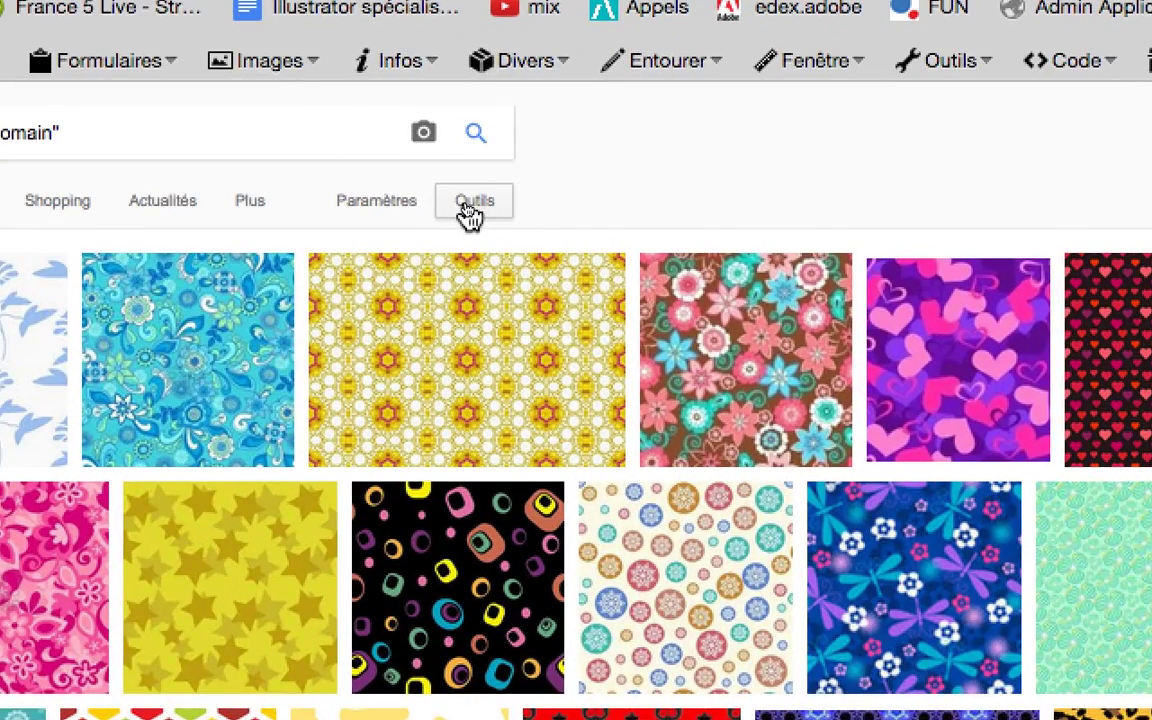
left_click(467, 204)
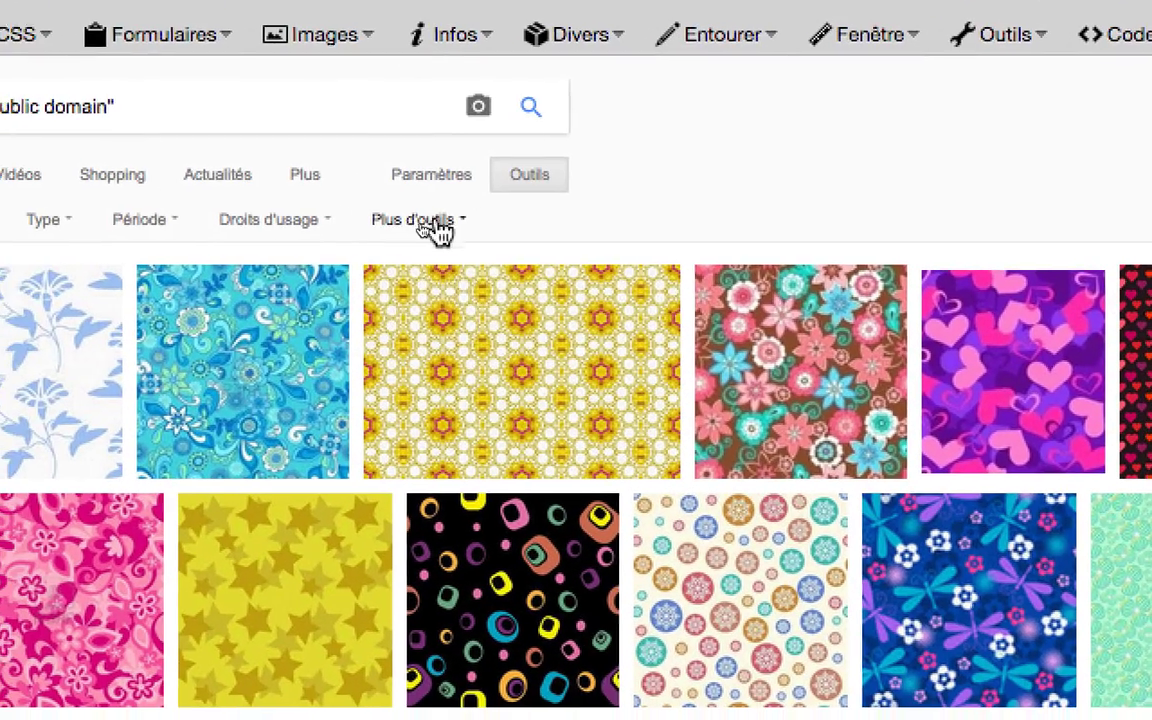
left_click(435, 225)
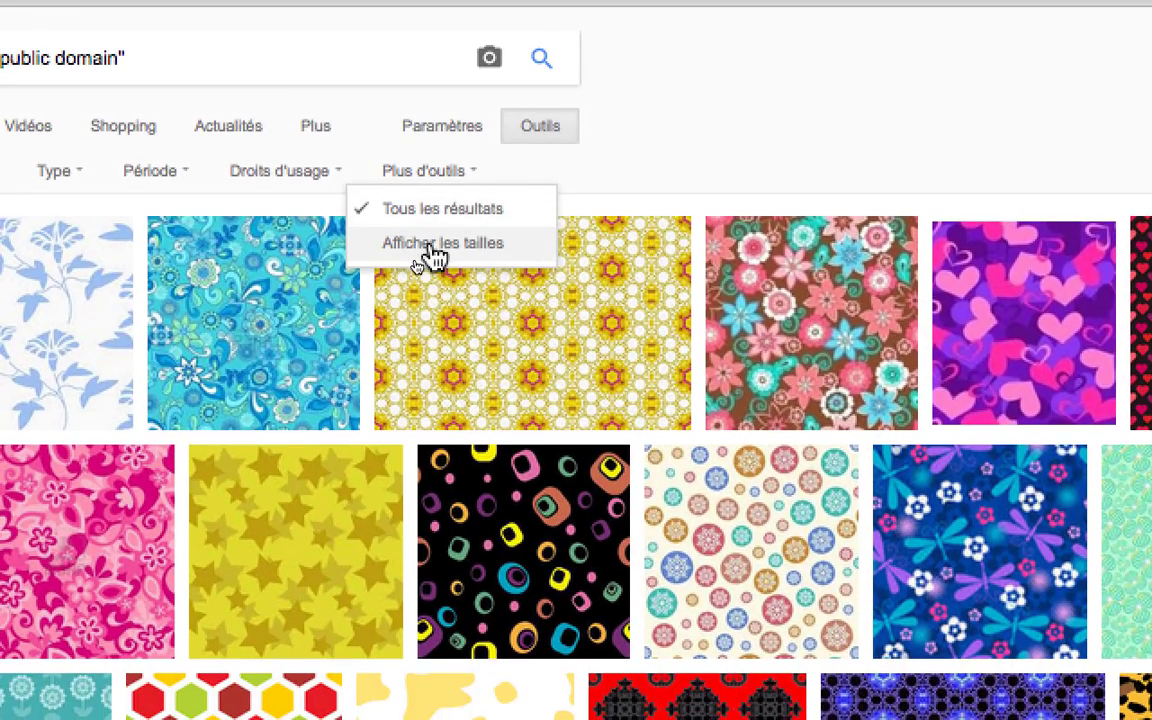
left_click(428, 293)
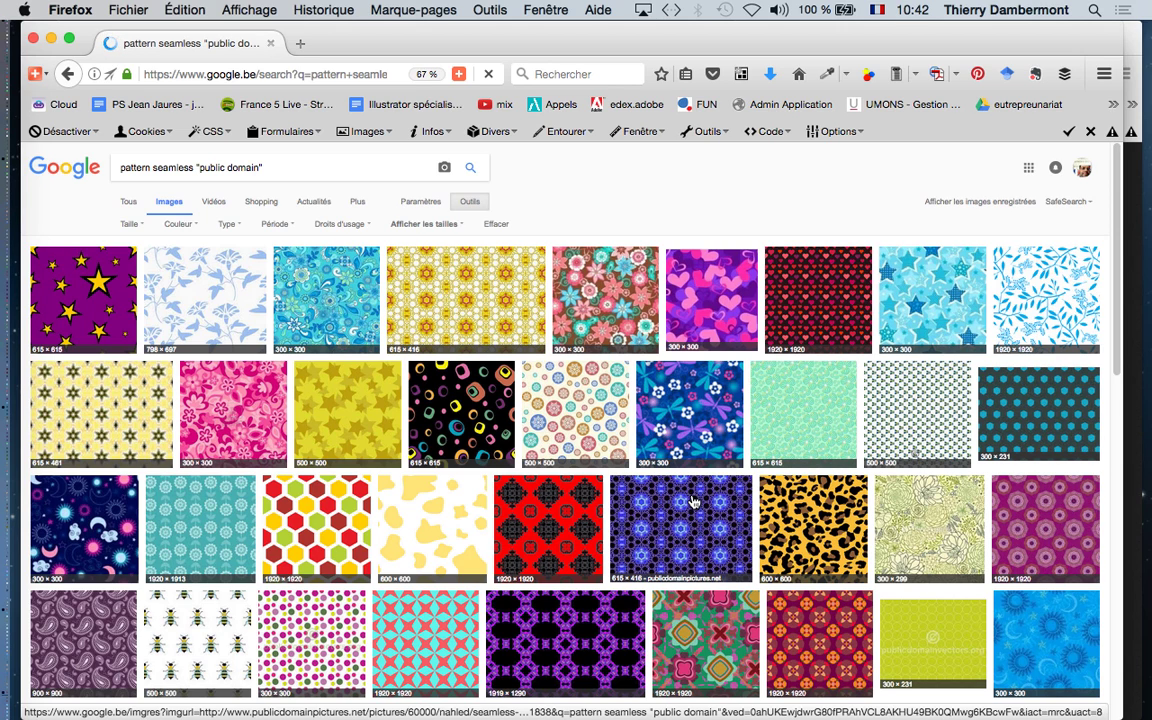
Look through the public-domain seamless pattern images and their sizes for a suitable high-resolution texture.
scroll(693, 500, "down", 4)
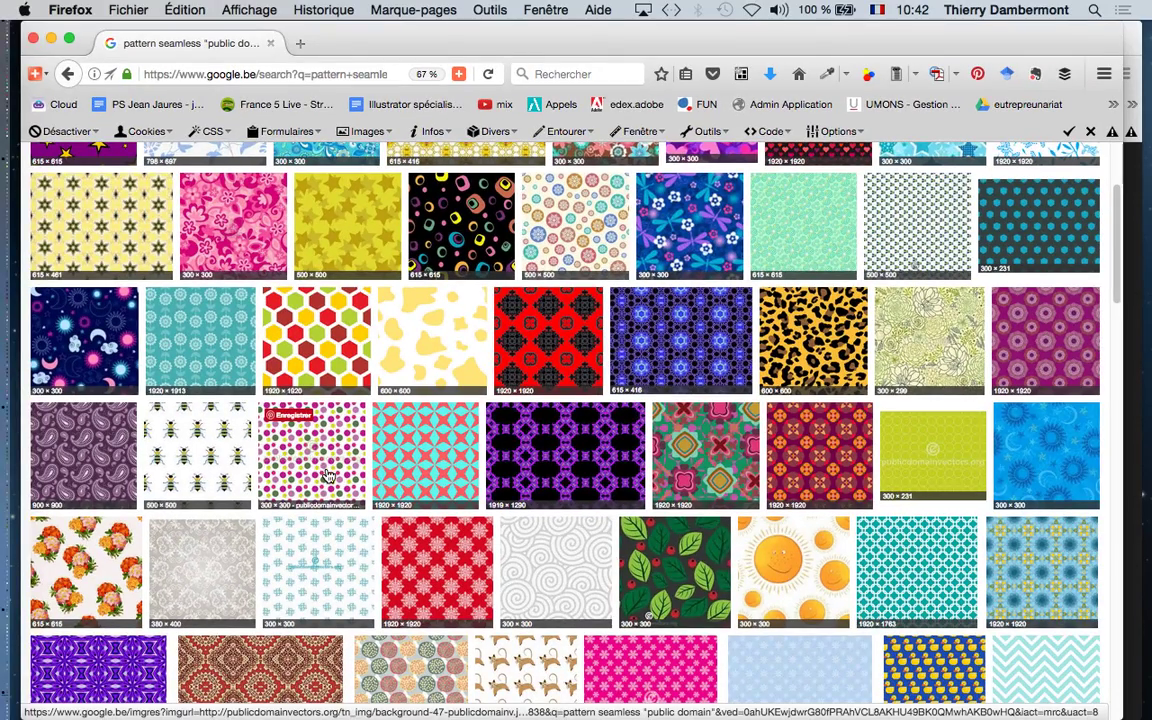
scroll(291, 333, "up", 3)
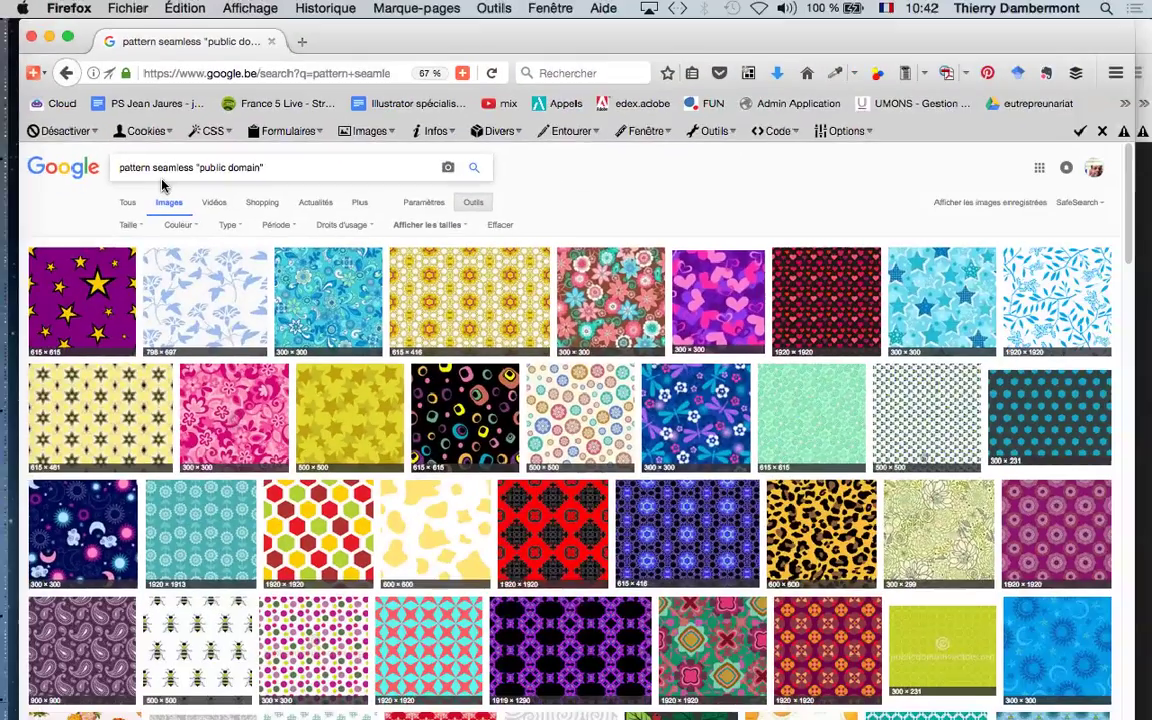
scroll(393, 349, "down", 5)
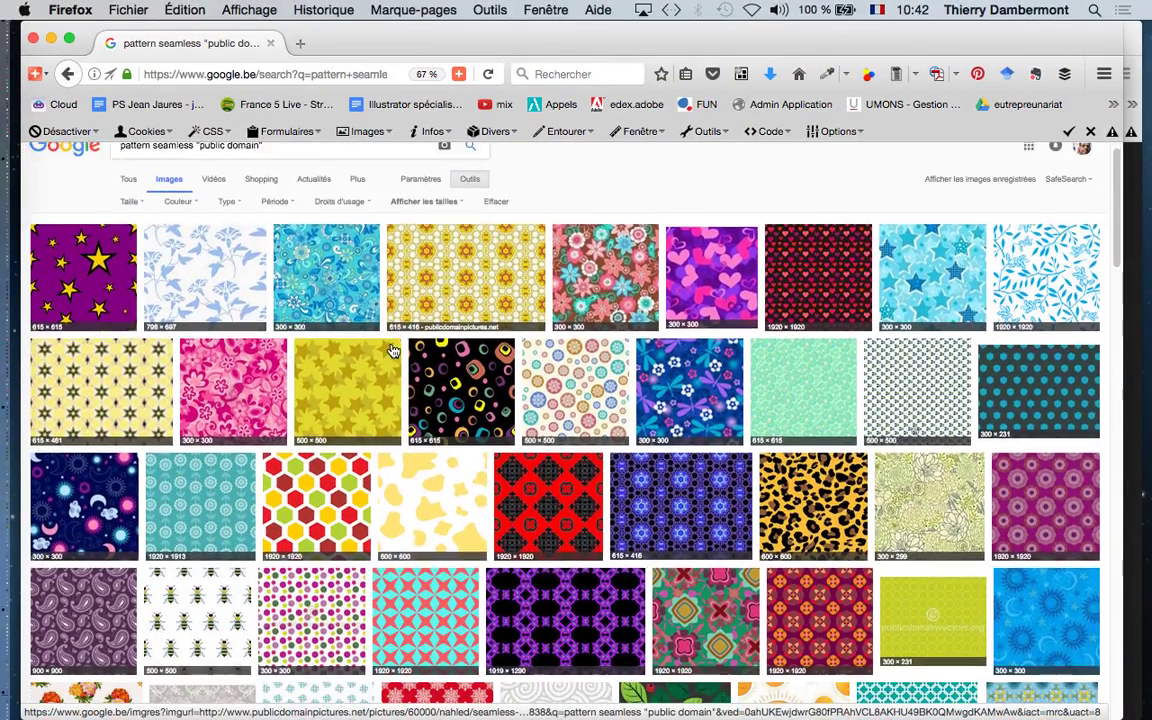
scroll(393, 349, "down", 2)
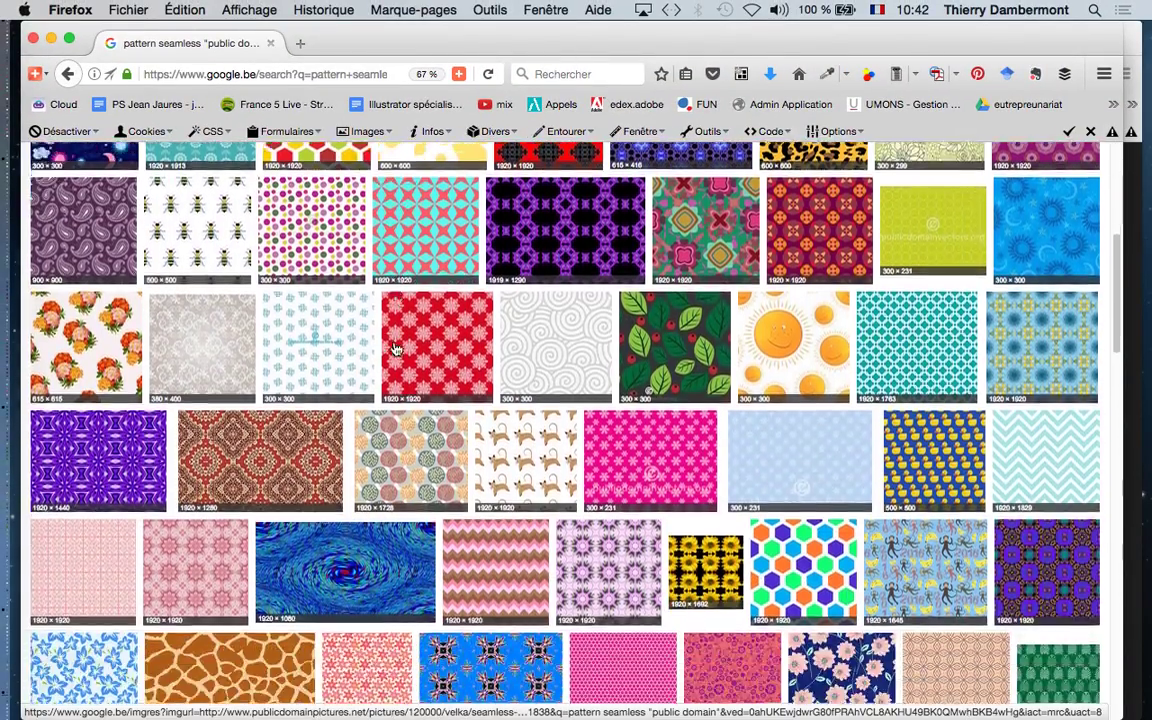
scroll(757, 373, "down", 1)
scroll(757, 373, "down", 2)
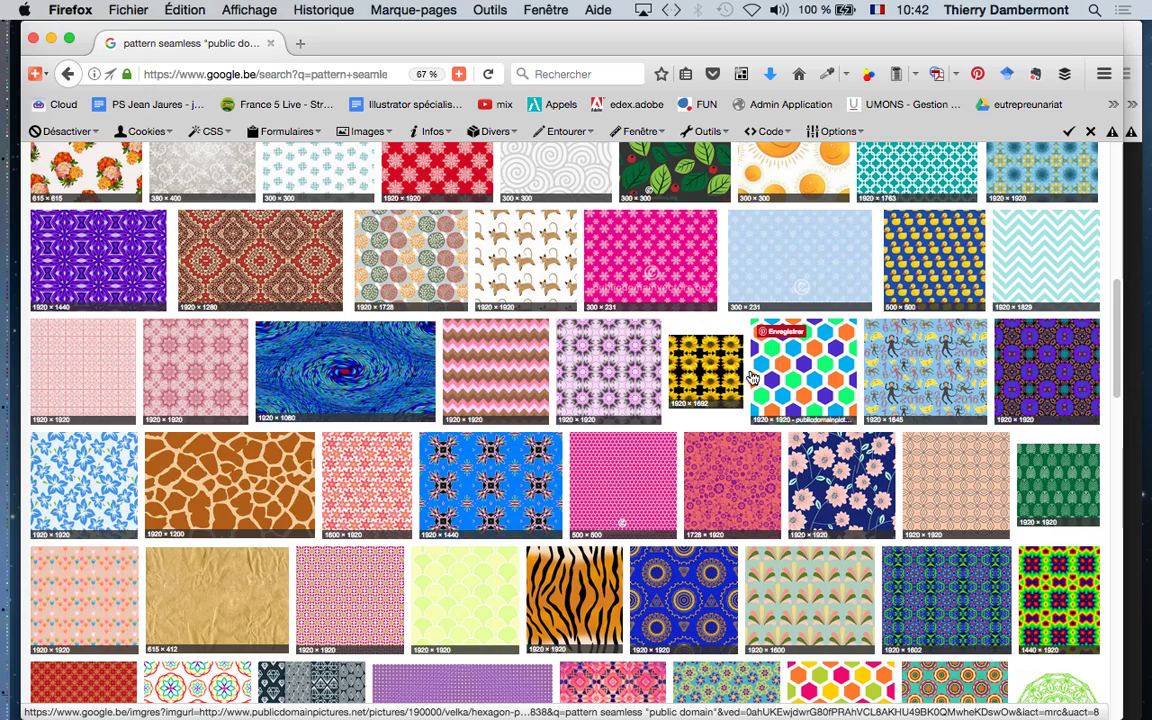
scroll(766, 413, "down", 1)
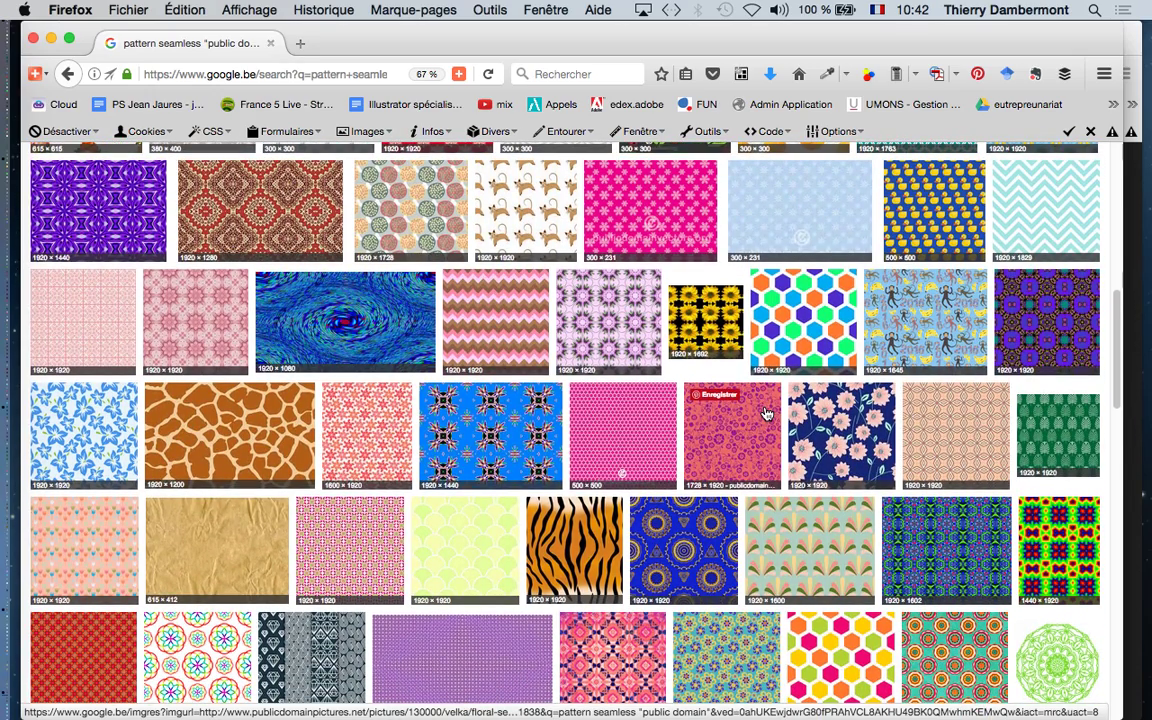
scroll(766, 413, "down", 1)
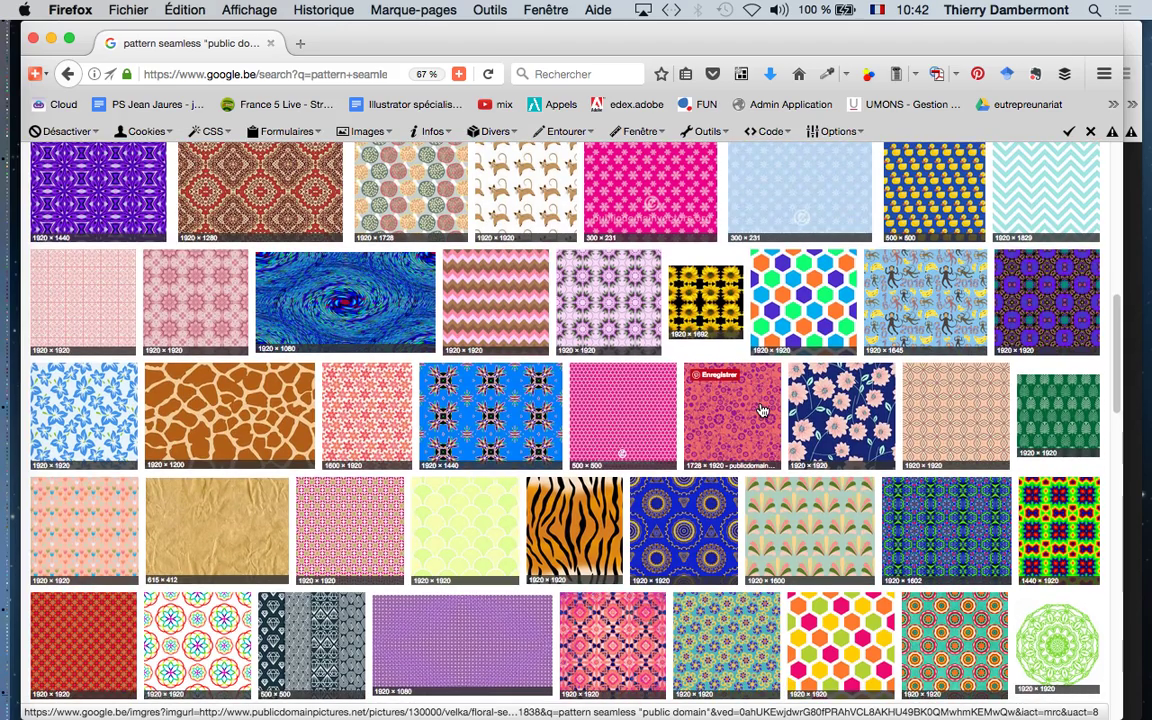
scroll(762, 411, "down", 1)
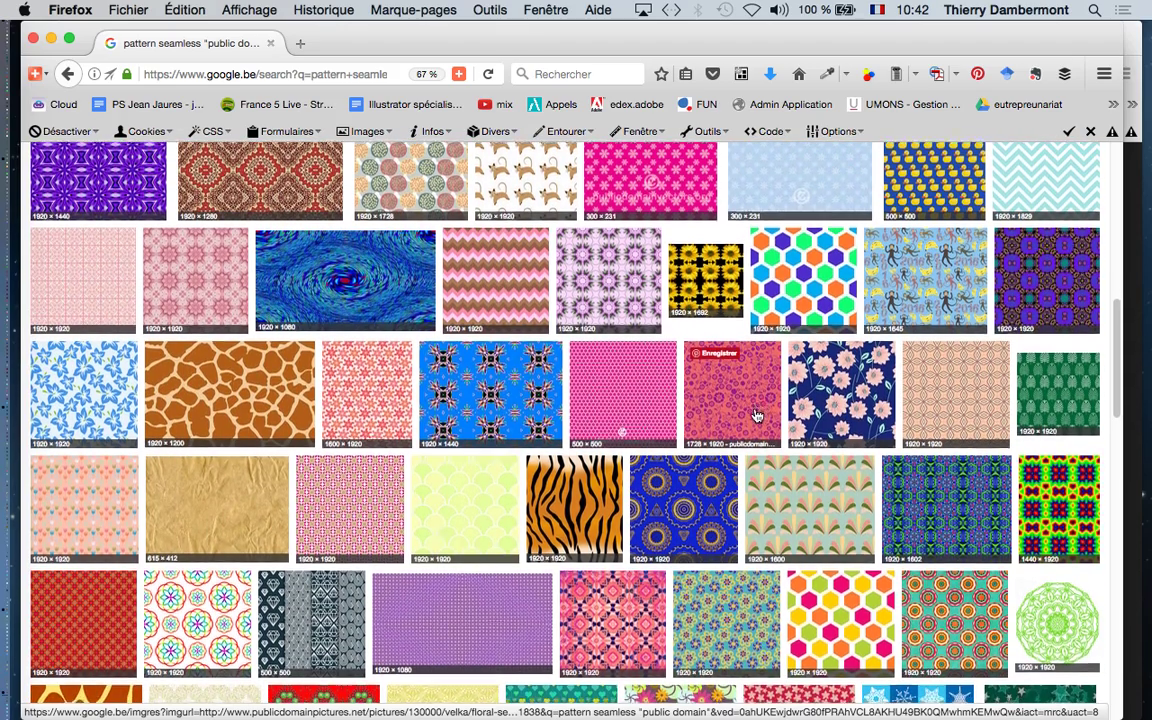
scroll(762, 411, "down", 5)
scroll(755, 415, "down", 7)
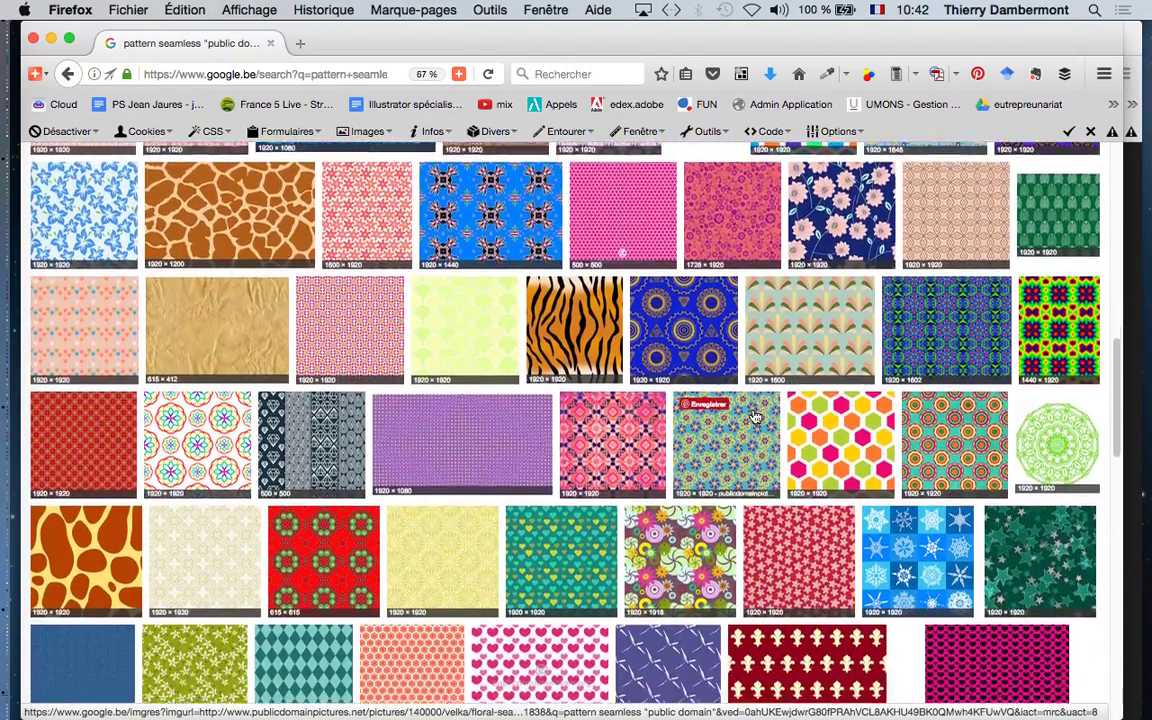
scroll(755, 415, "down", 1)
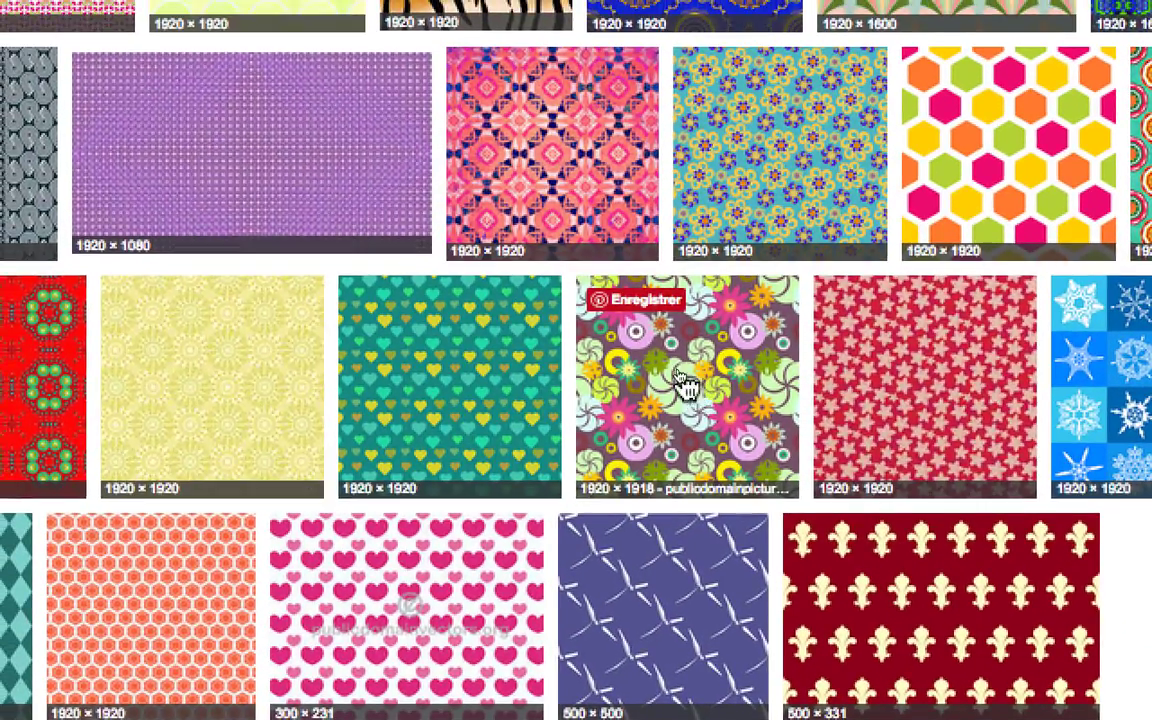
scroll(683, 395, "down", 1)
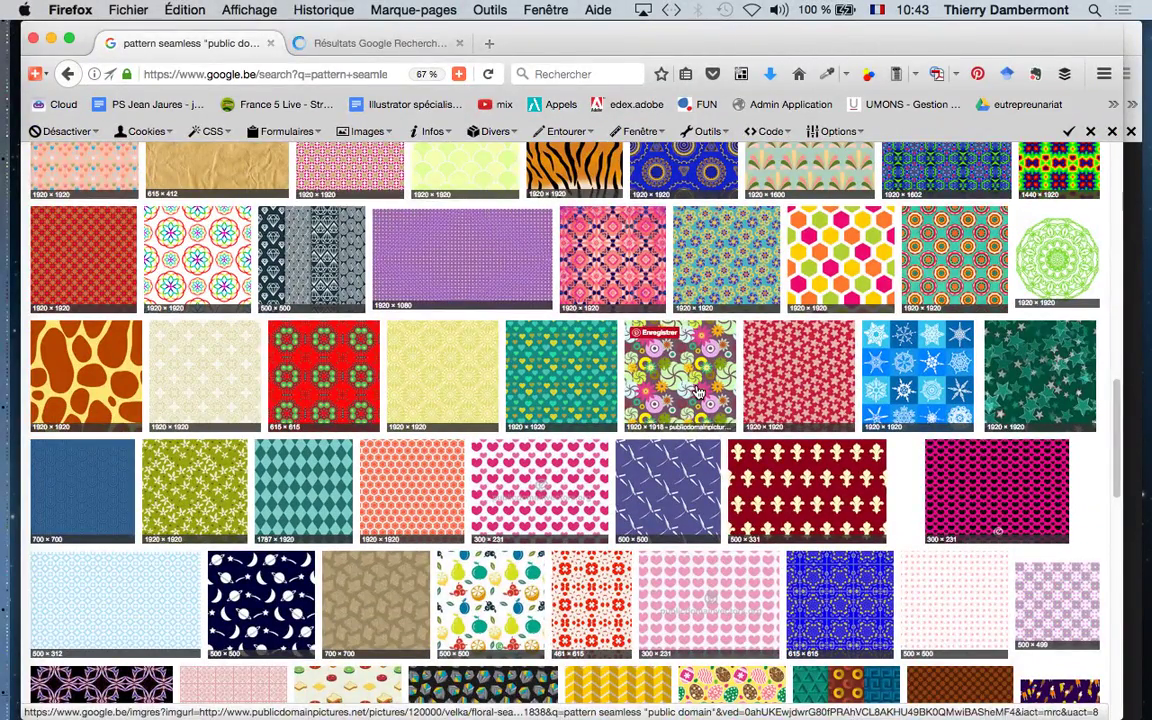
Display the 1920 × 1918 floral seamless pattern at full size and save it in the "incrustation de texture" folder inside "quatrieme jour".
left_click(368, 48)
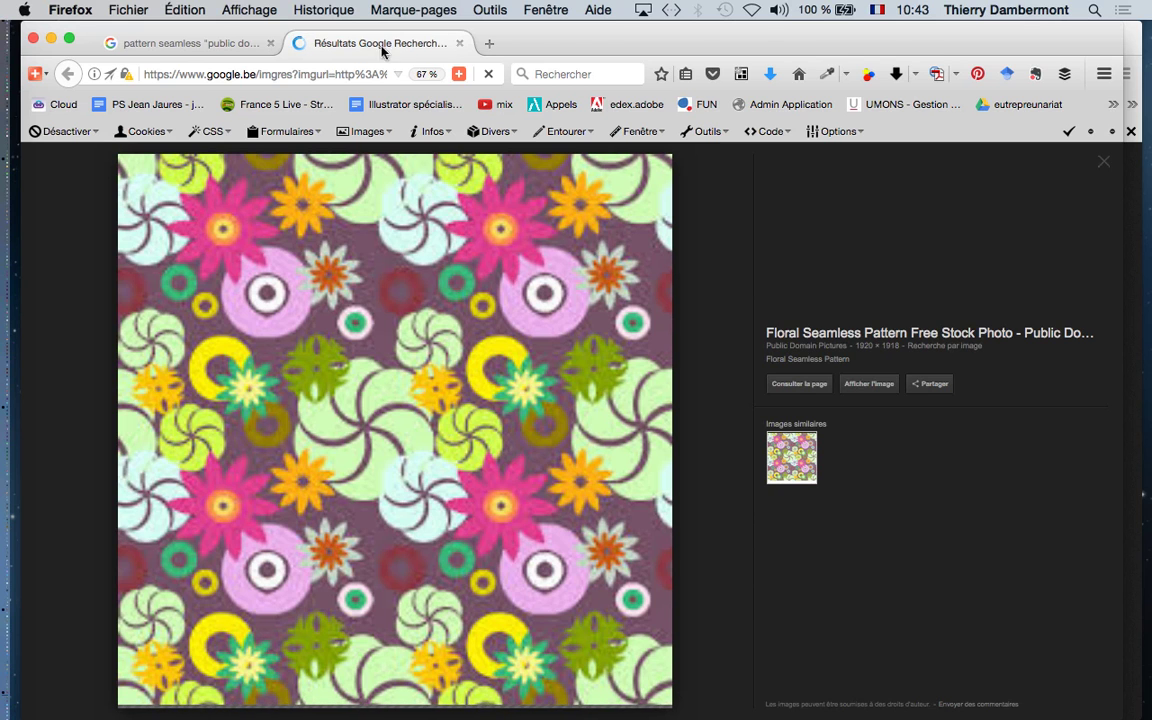
left_click(885, 391)
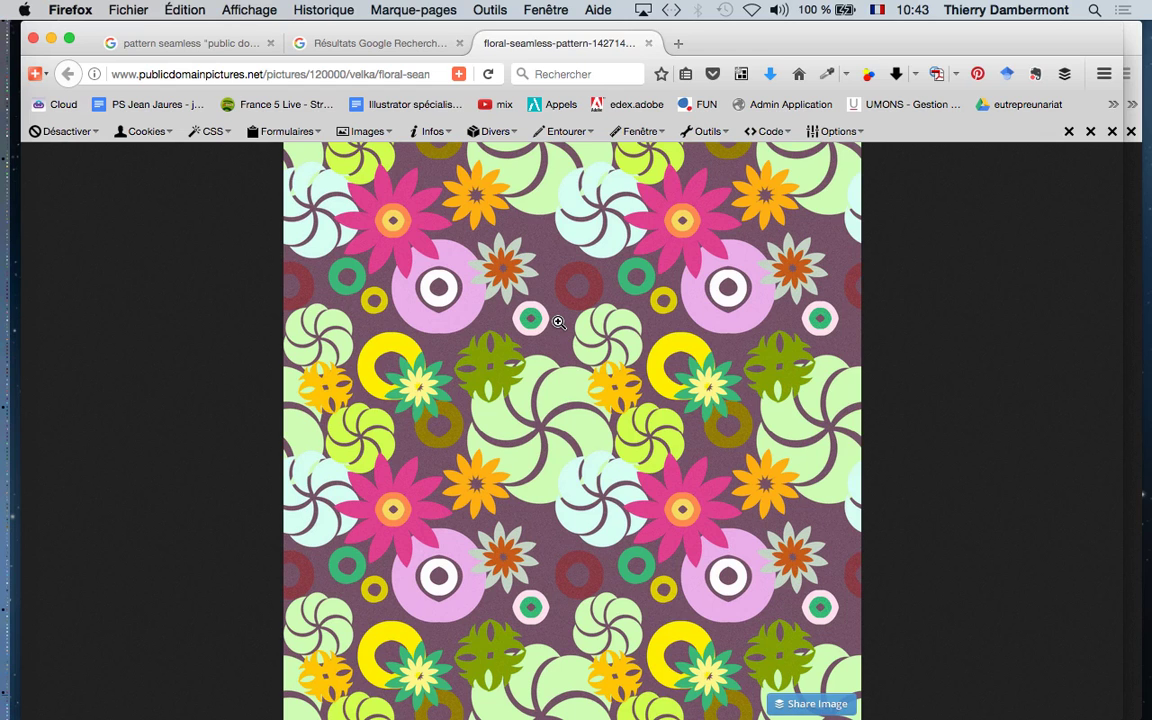
right_click(558, 322)
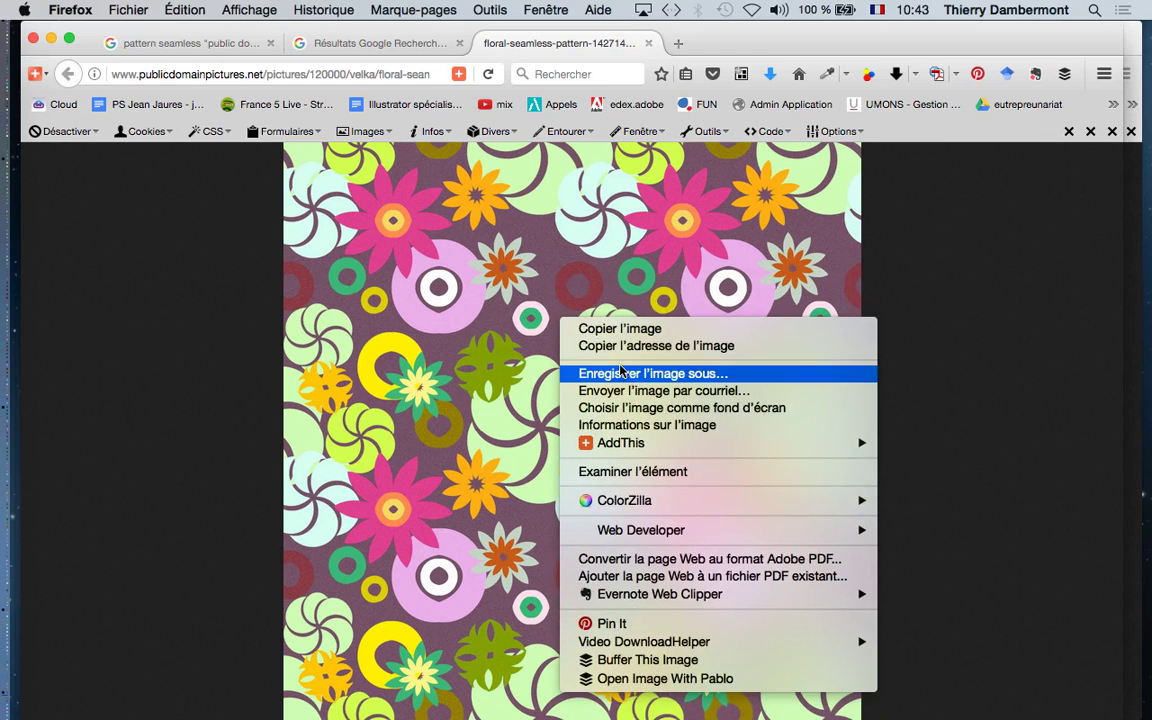
left_click(600, 372)
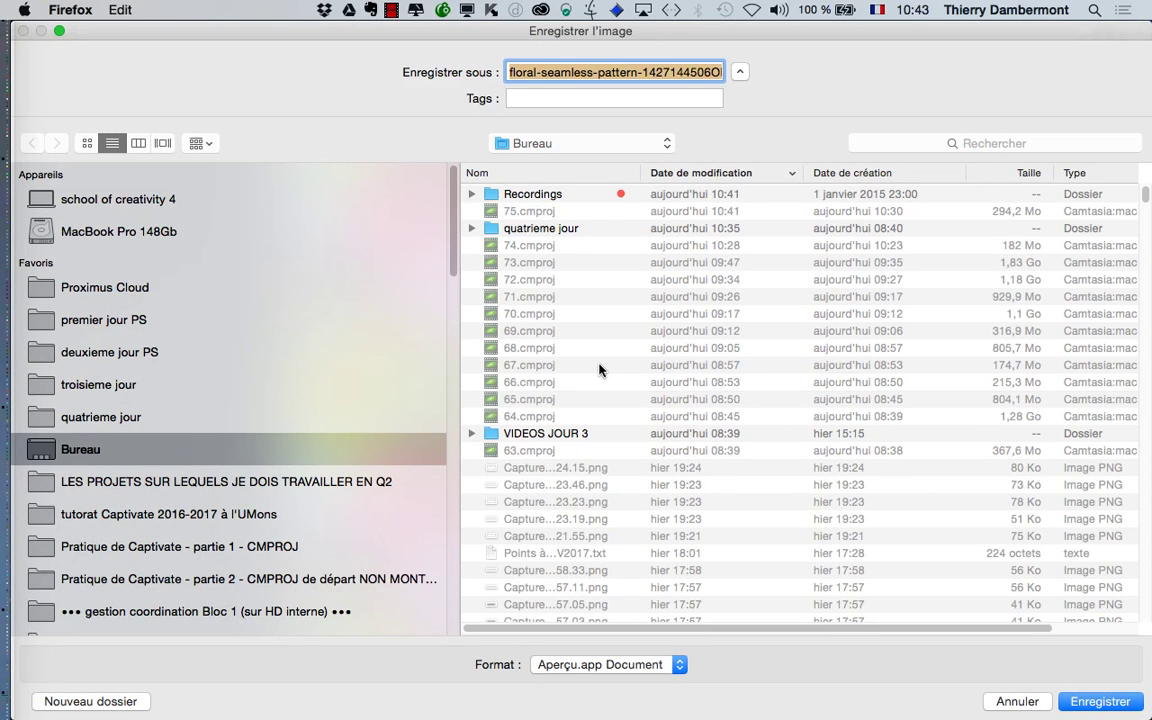
double_click(541, 229)
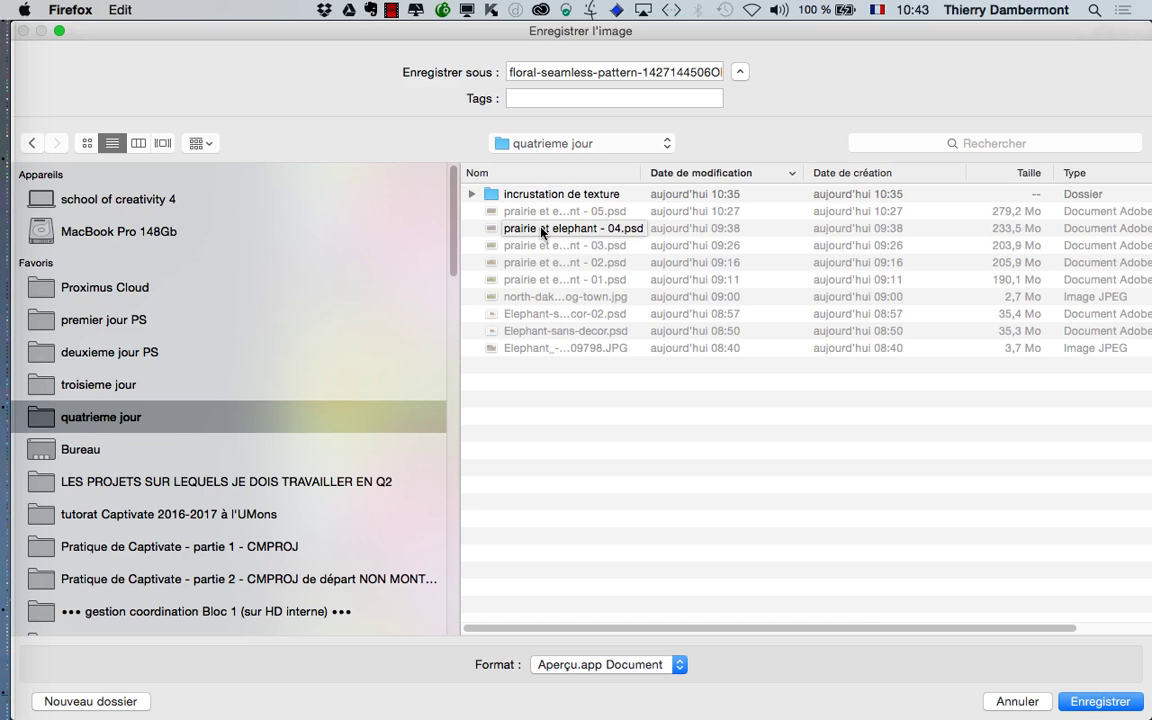
double_click(580, 196)
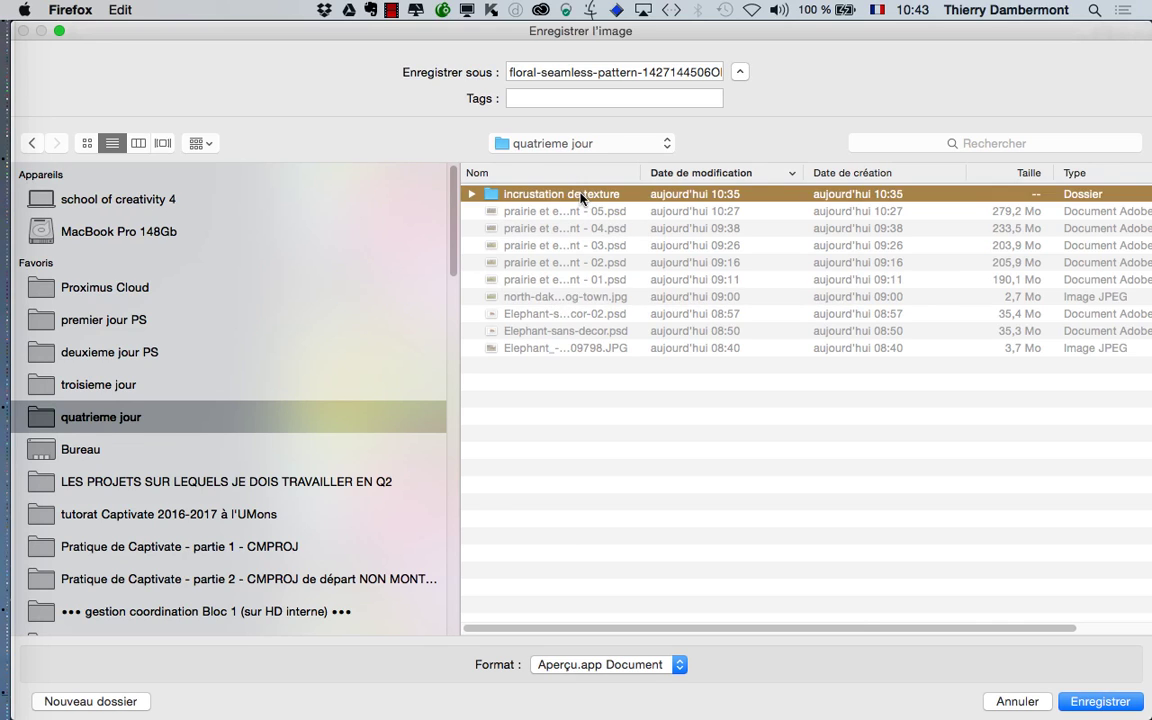
left_click(1098, 700)
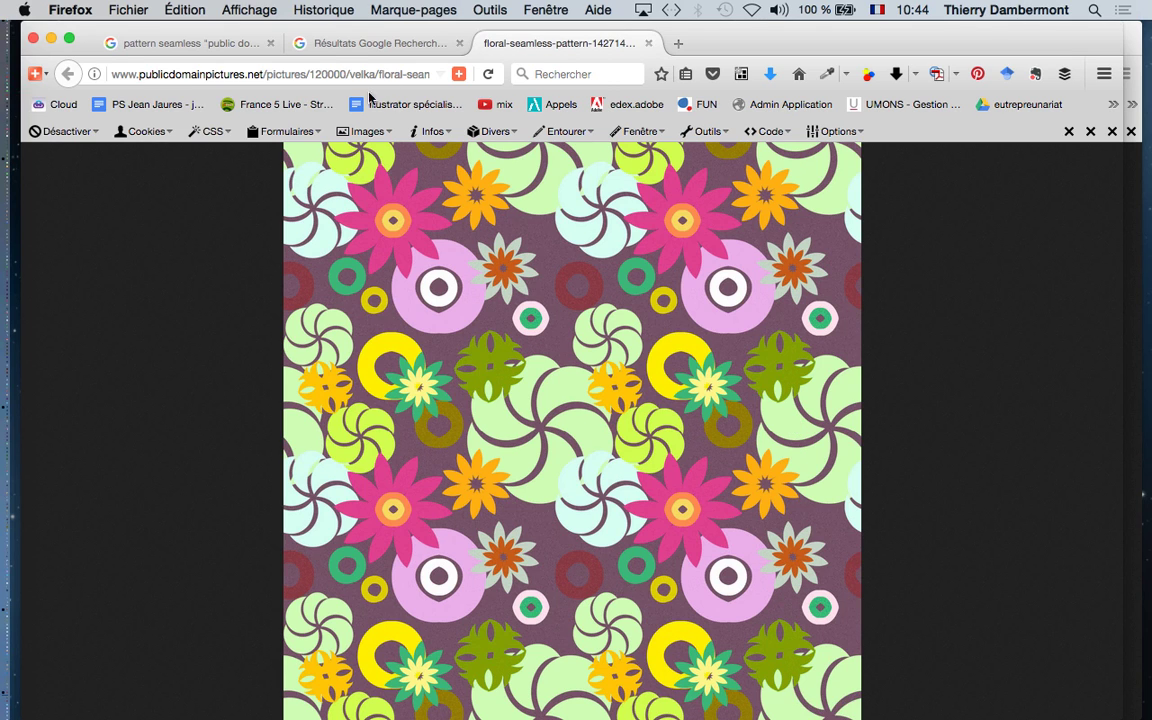
Minimise both browser windows and switch to Photoshop.
left_click(51, 39)
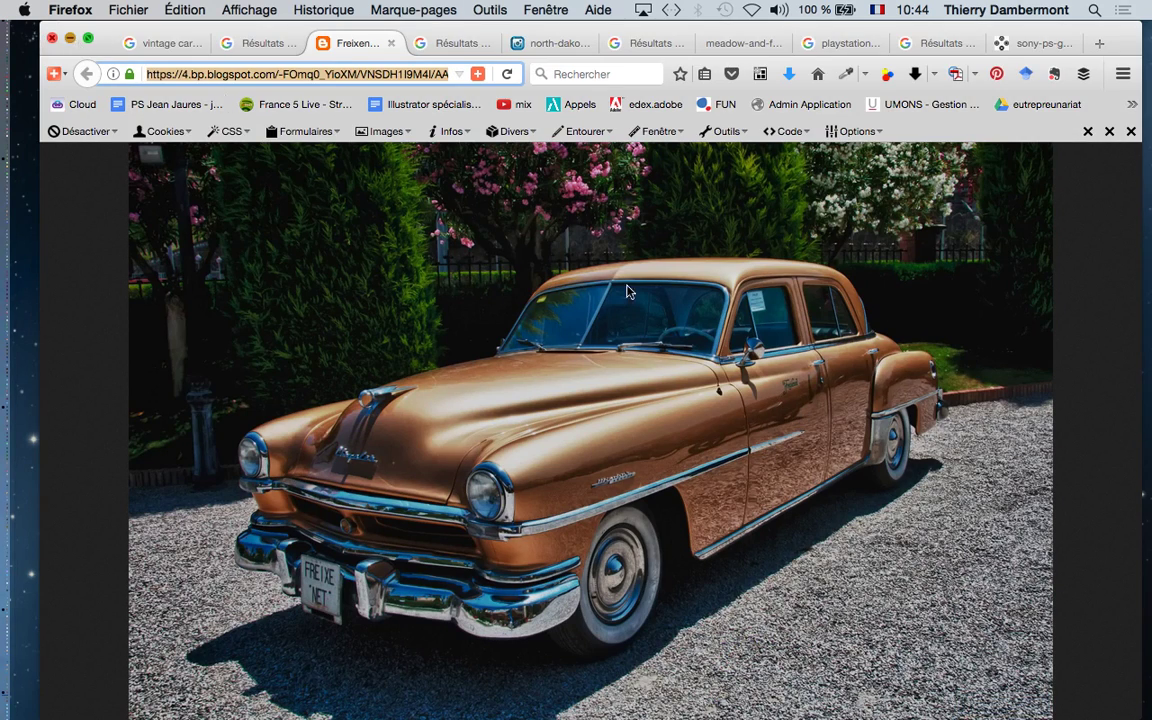
left_click(69, 38)
key("super+Tab")
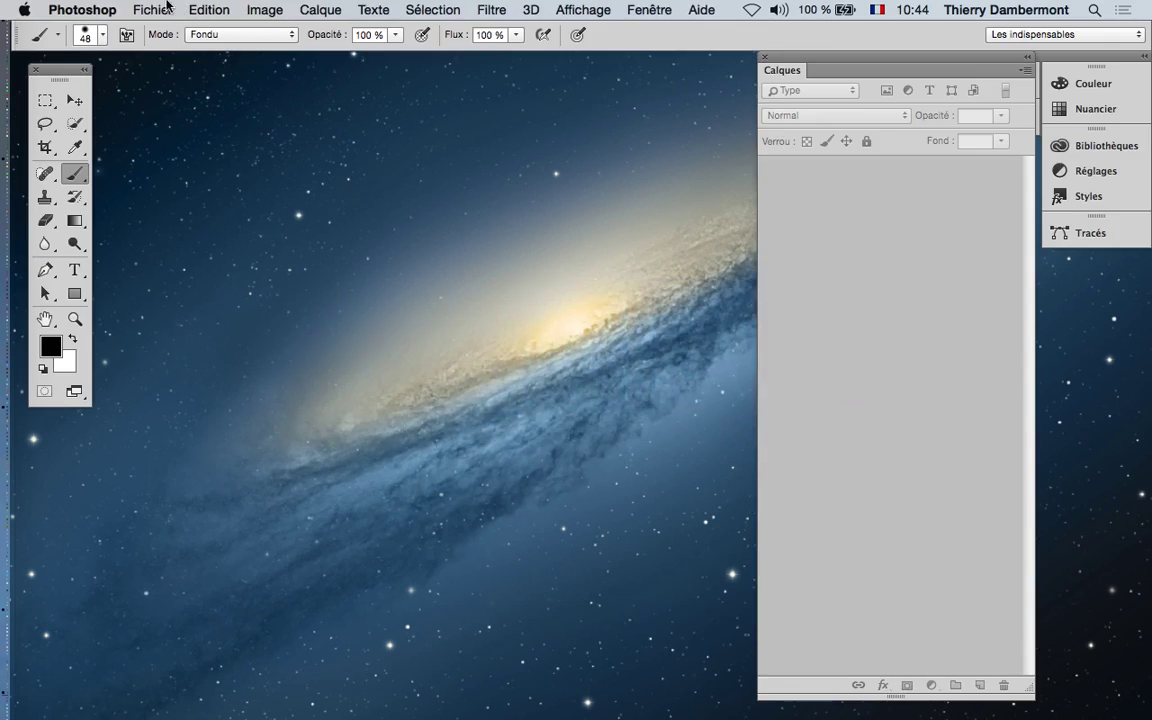
left_click(153, 10)
left_click(175, 46)
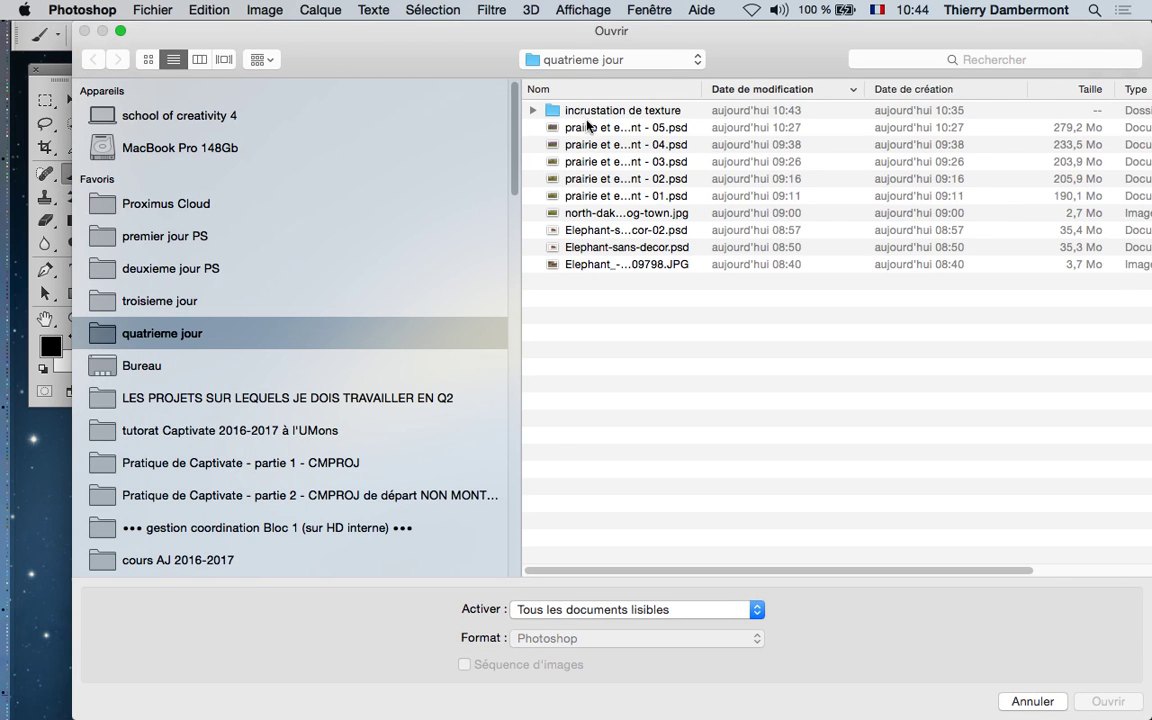
double_click(595, 109)
left_click(620, 112)
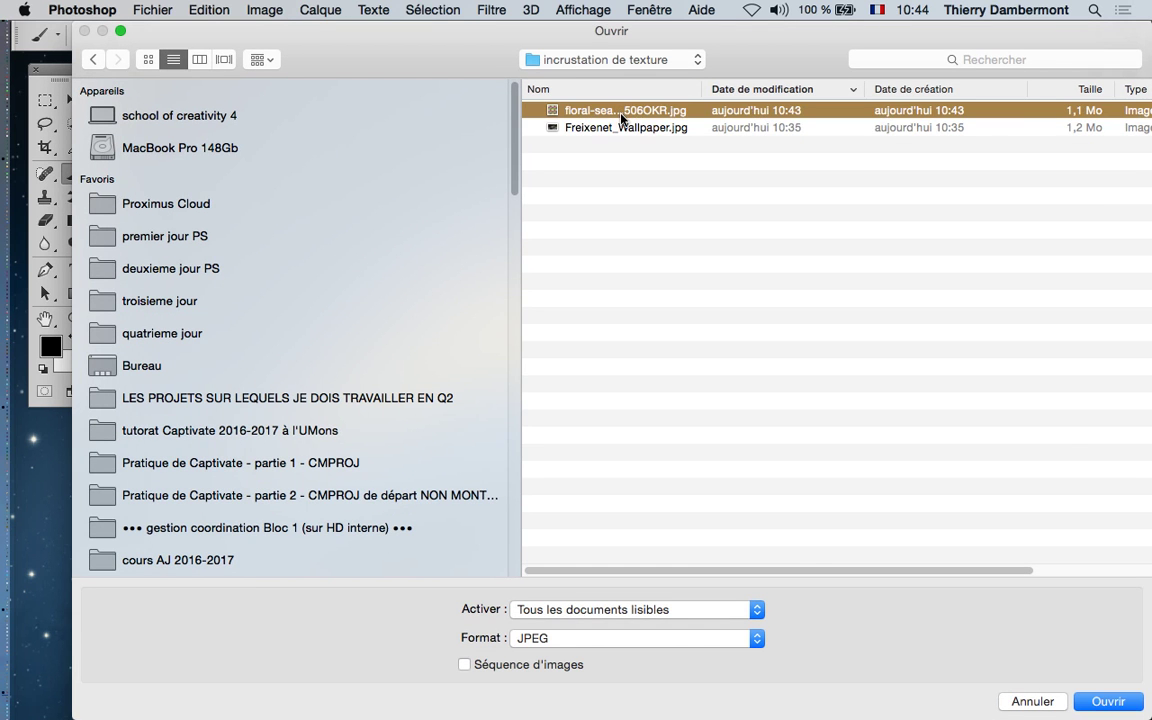
left_click(1108, 701)
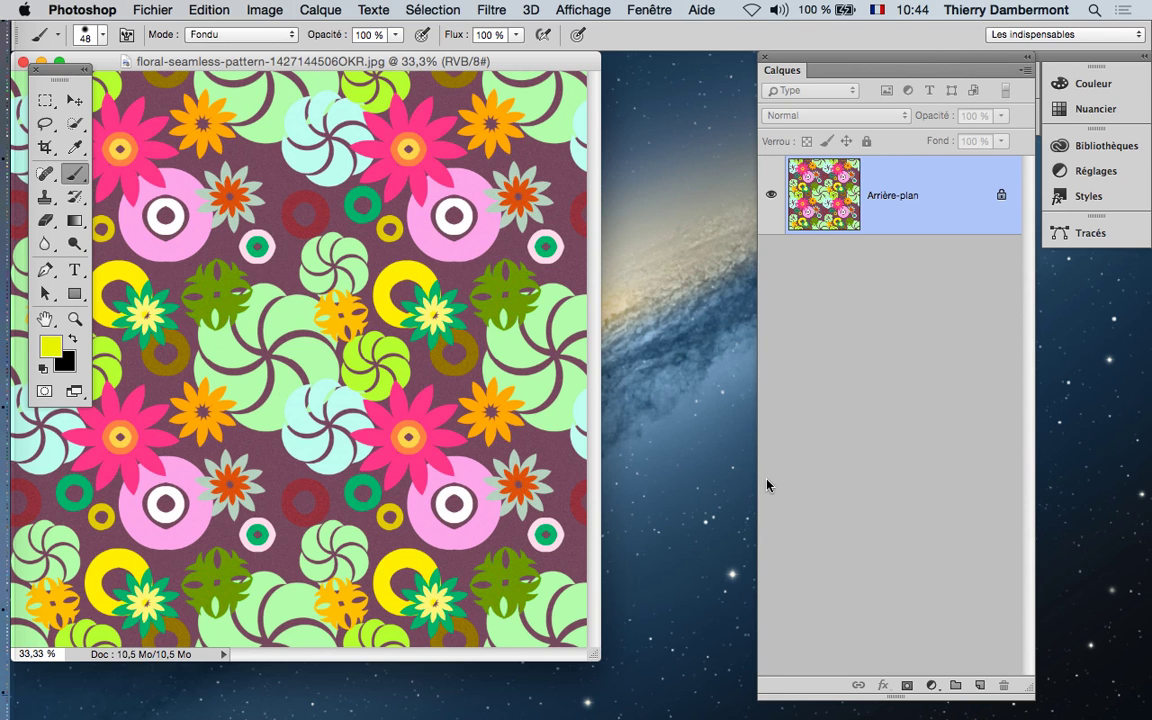
Switch the floral pattern to full-screen mode and fit the whole image clear of the panels.
key("f")
key("super+minus")
left_click_drag(571, 392, 403, 342)
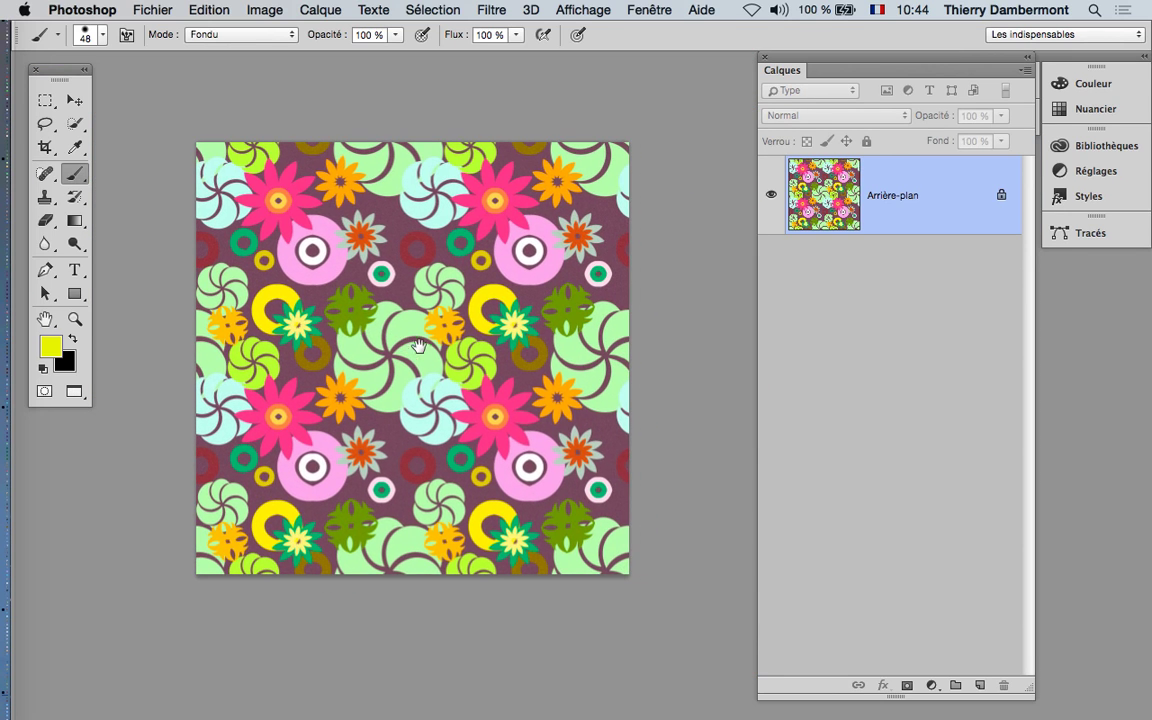